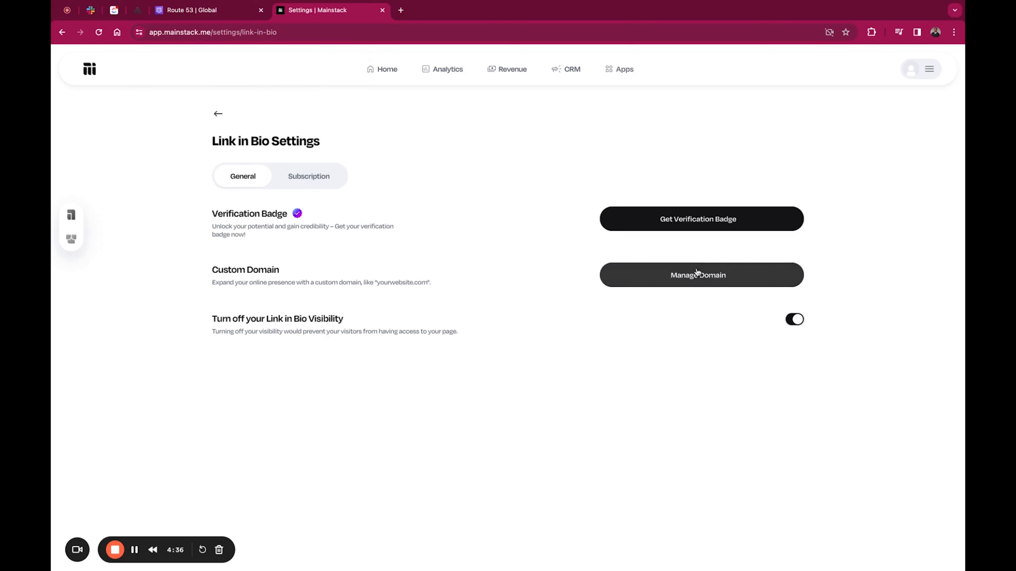
Step: Open the DNS setup instructions for adding a custom domain and look up the A record value 18.204.126.34
left_click(700, 277)
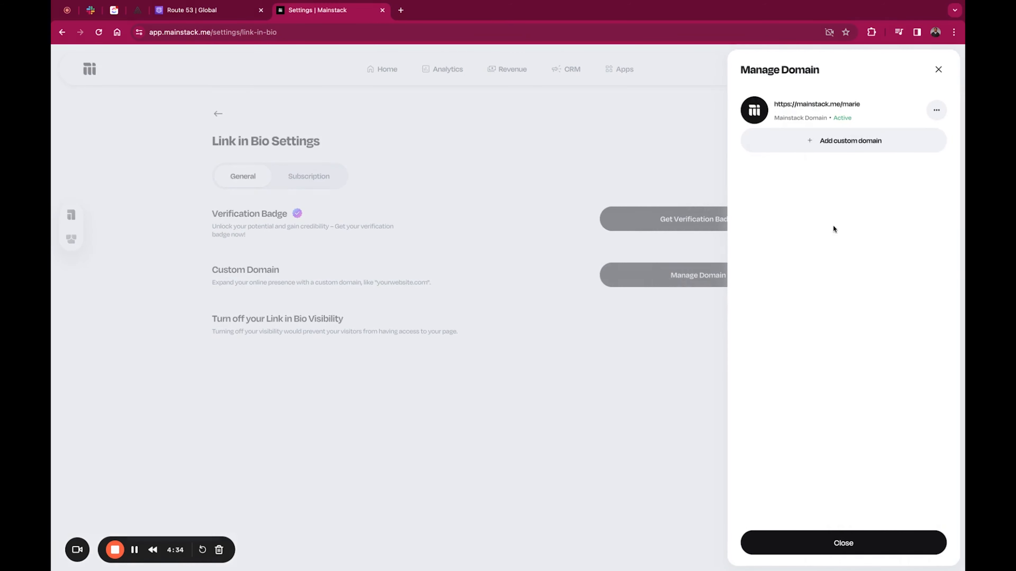
left_click(844, 140)
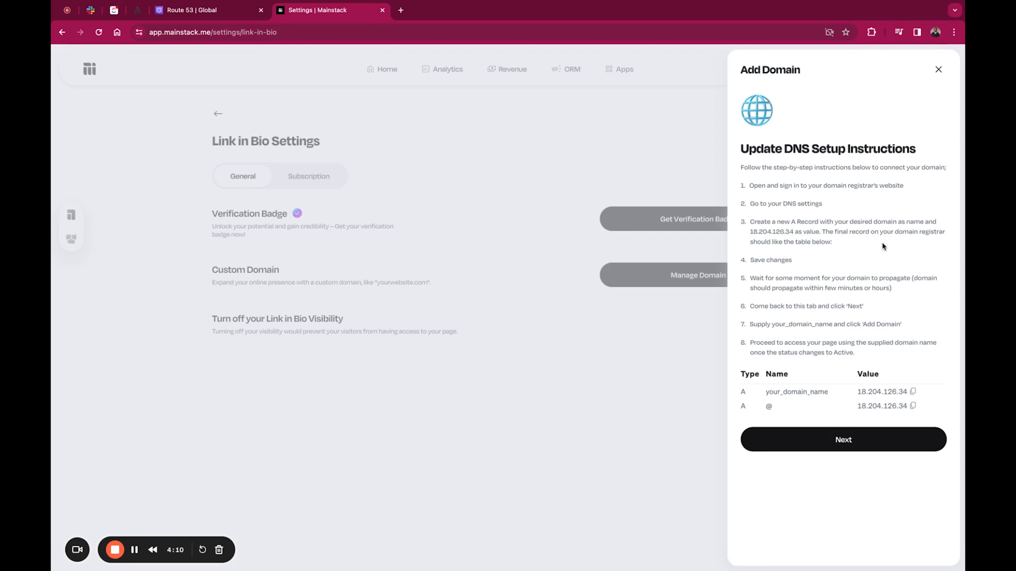
left_click_drag(752, 232, 788, 232)
left_click(797, 238)
Step: Switch to Route 53 and start a new record in the mainstack.site hosted zone with record type A
left_click(203, 15)
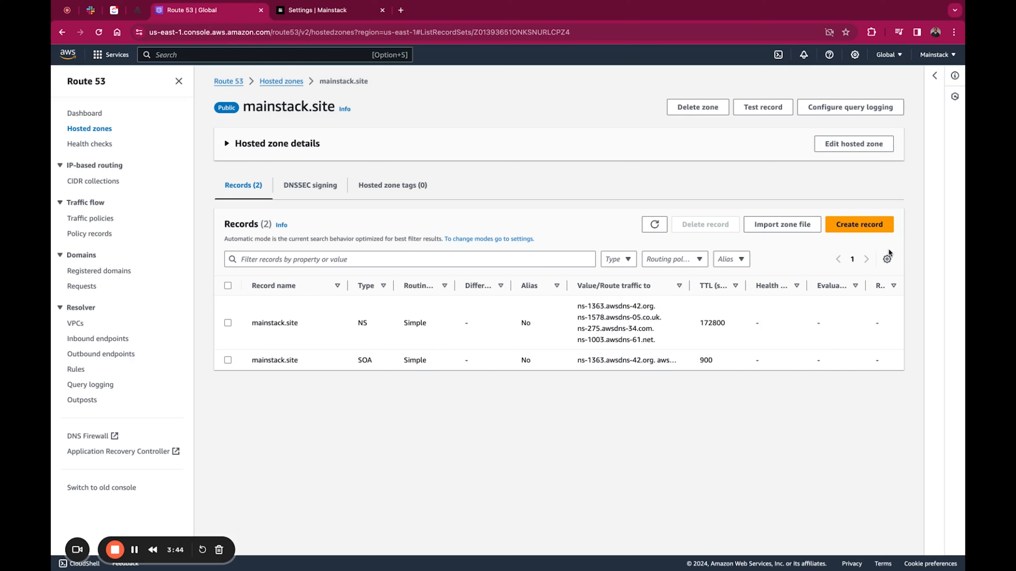
left_click(861, 226)
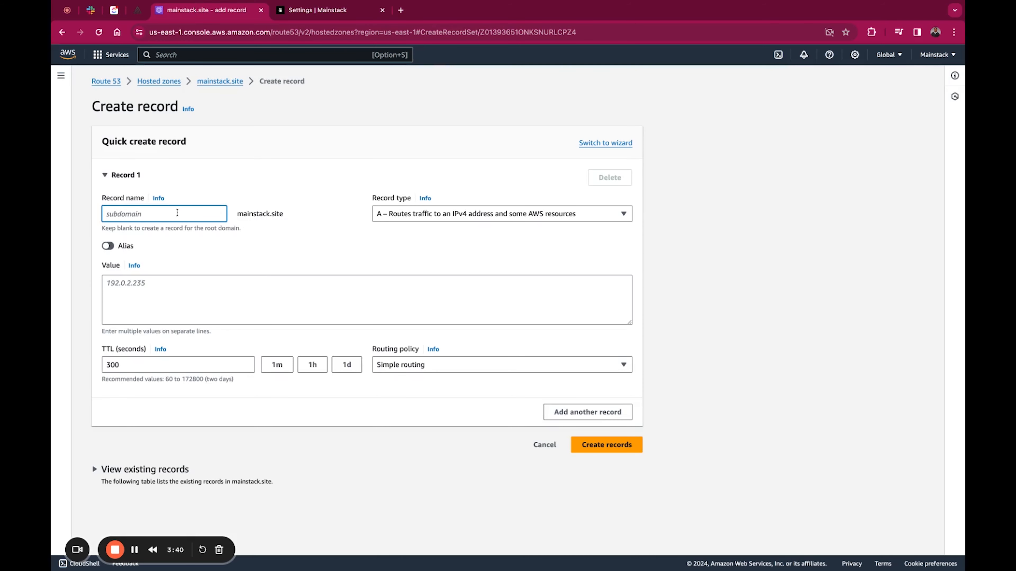
left_click(337, 237)
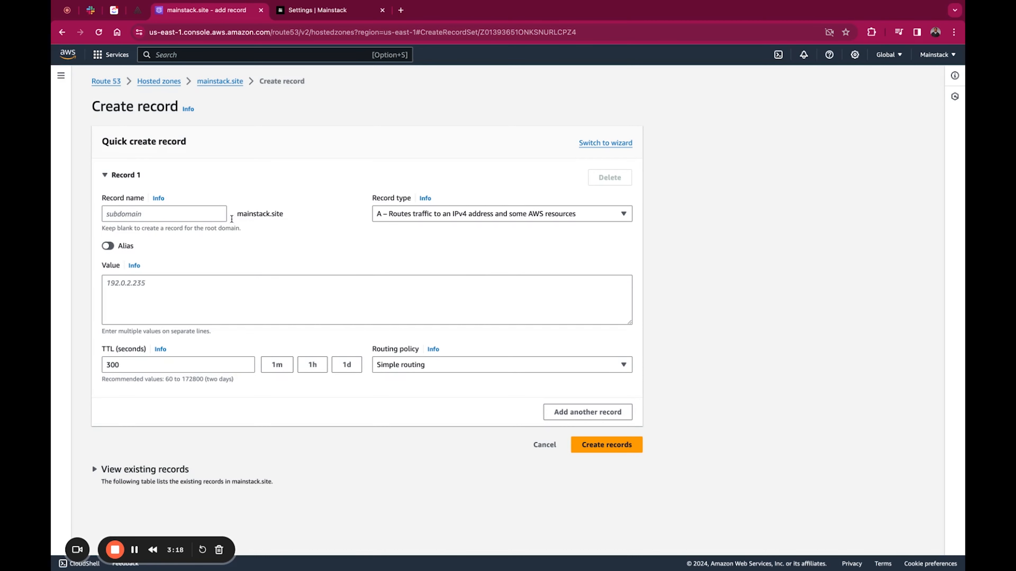
left_click(424, 212)
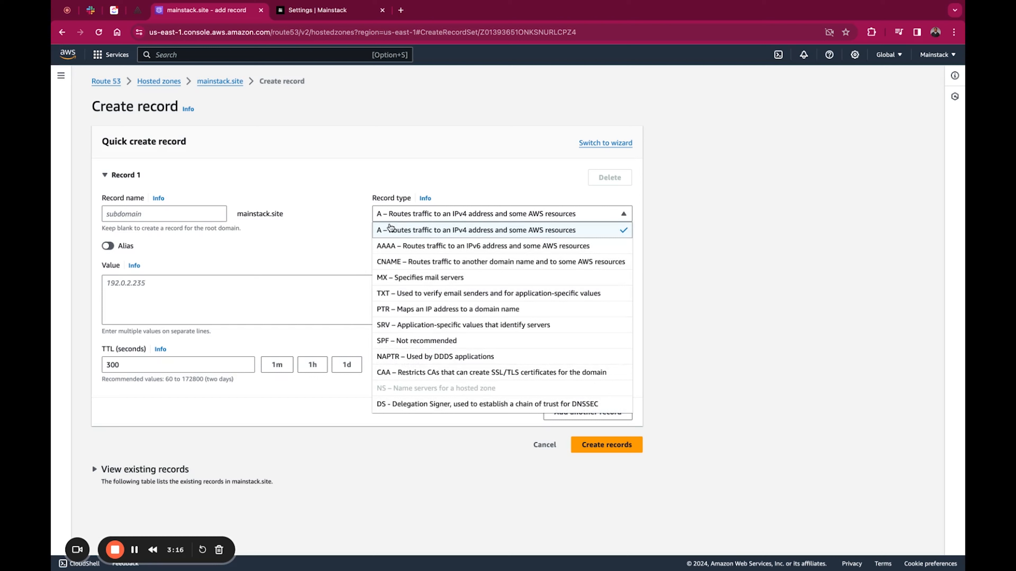
left_click(409, 224)
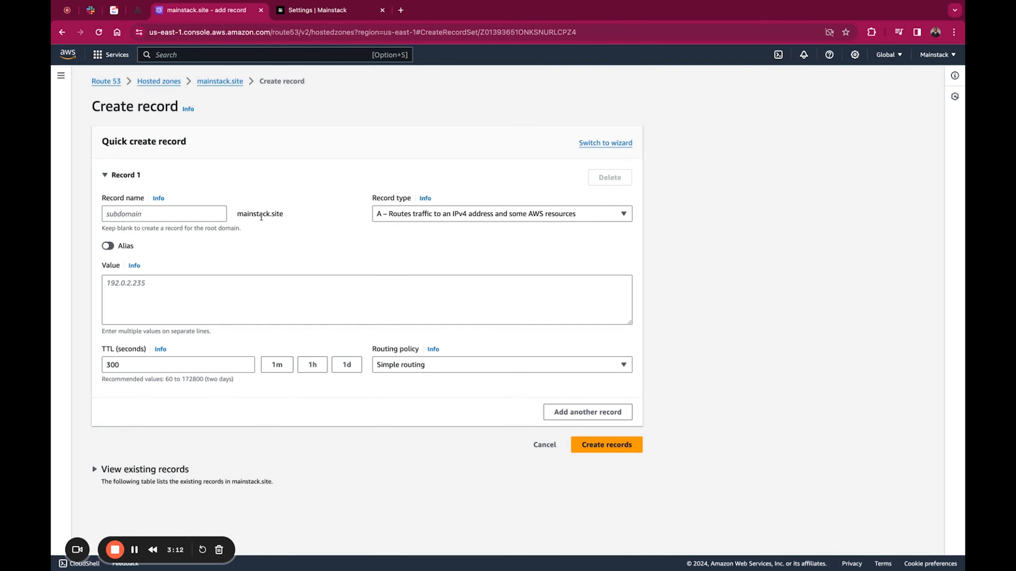
Step: Try @ as the record name for the root domain
left_click(179, 213)
left_click(285, 231)
left_click_drag(245, 227, 93, 227)
left_click(191, 213)
type("@")
left_click(253, 235)
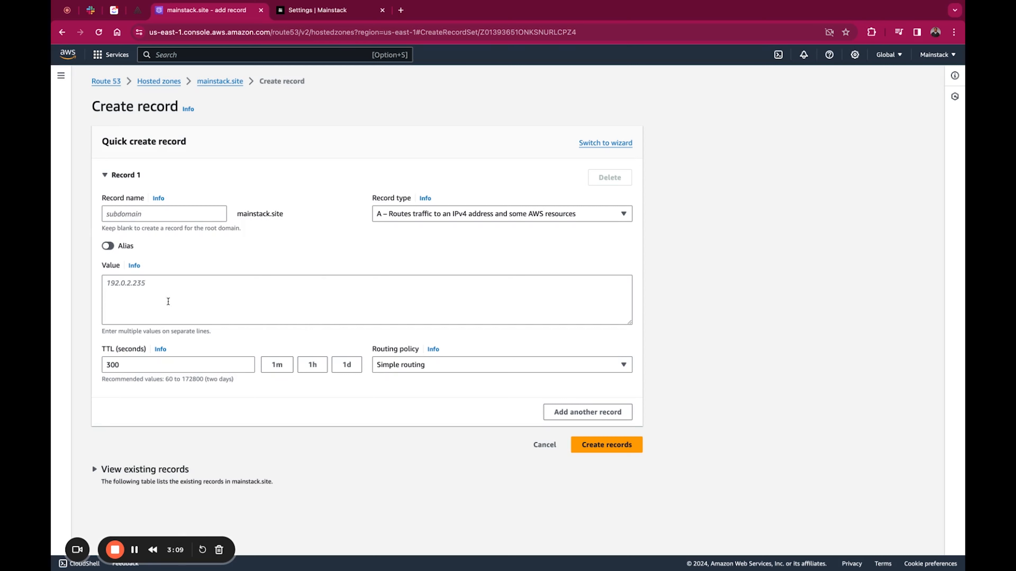
Step: Create the root-domain A record with the value 18.204.126.34 and view its propagation status
left_click(153, 305)
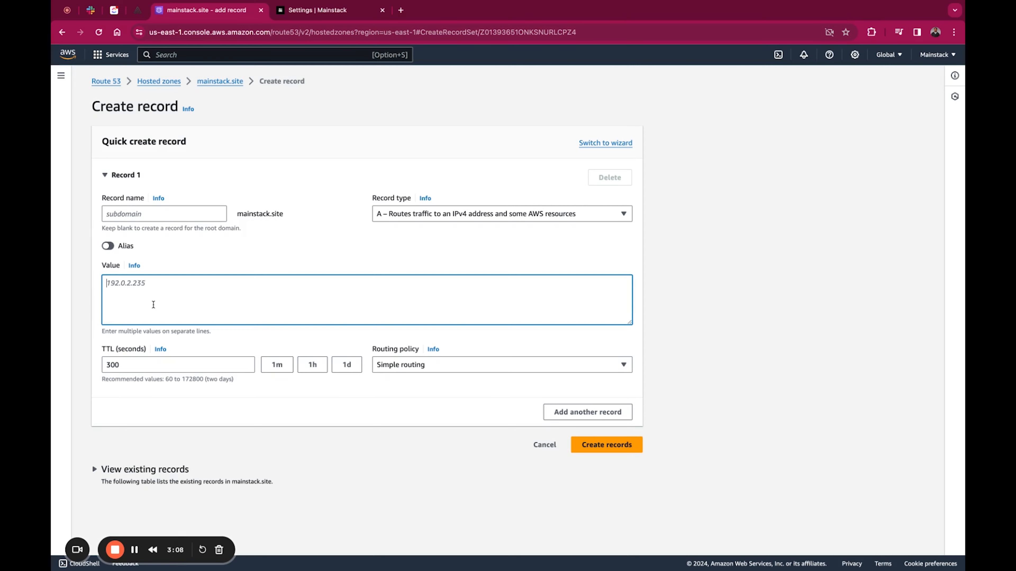
type("18.204.126.34")
left_click(313, 258)
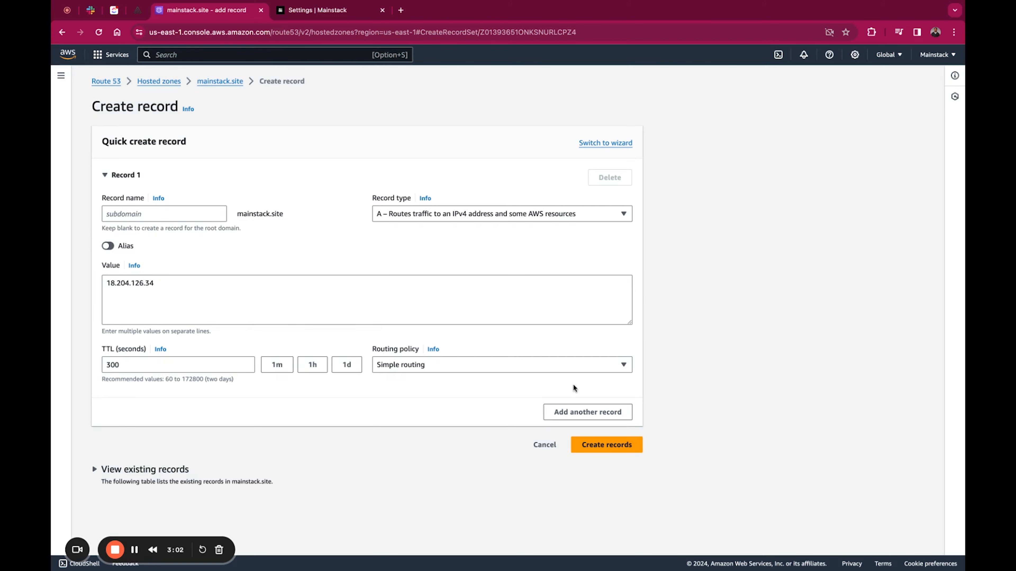
left_click(602, 445)
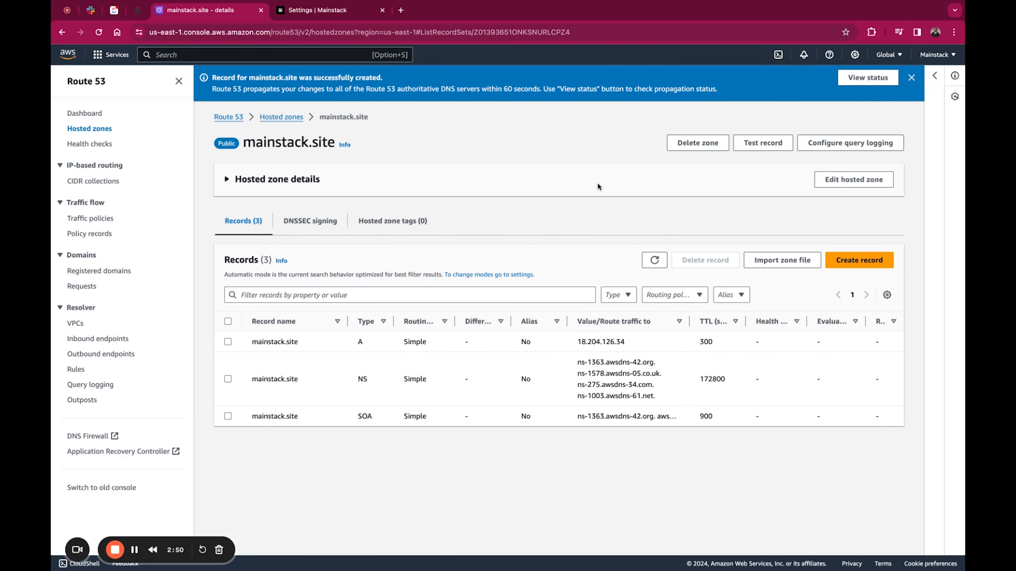
left_click(868, 78)
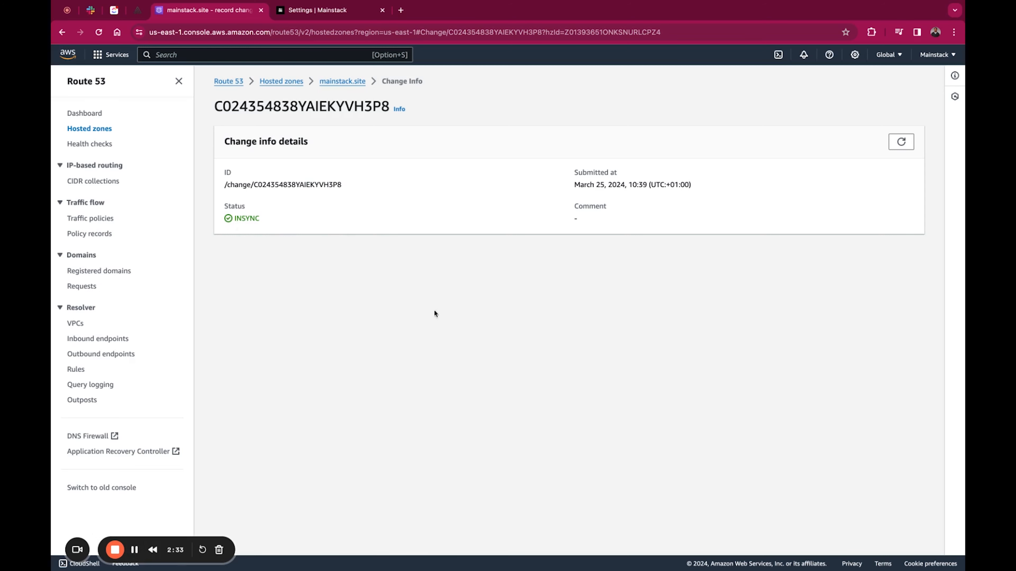
Step: Return to the Mainstack settings and add mainstack.site as the custom domain
left_click(307, 14)
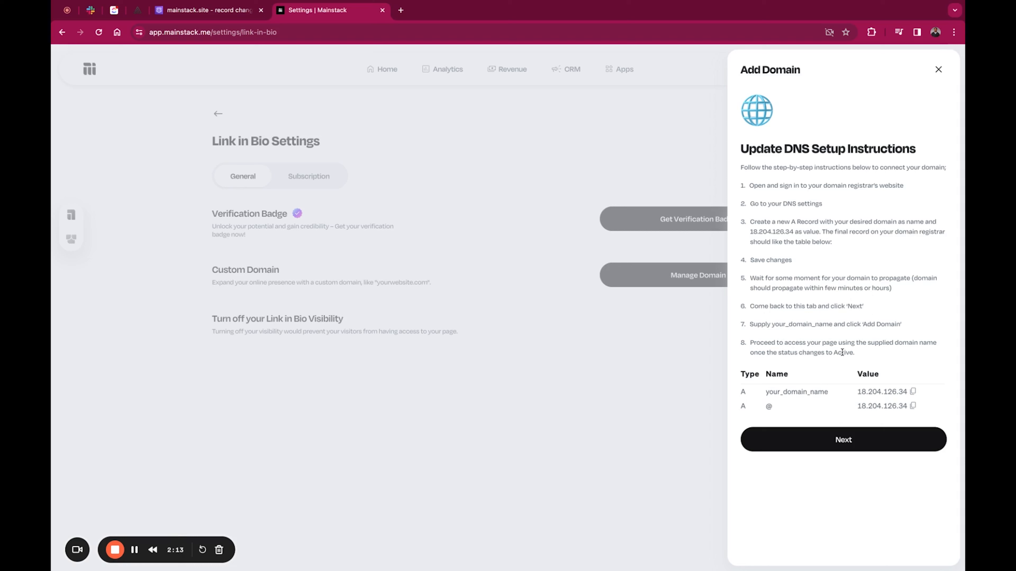
left_click(850, 443)
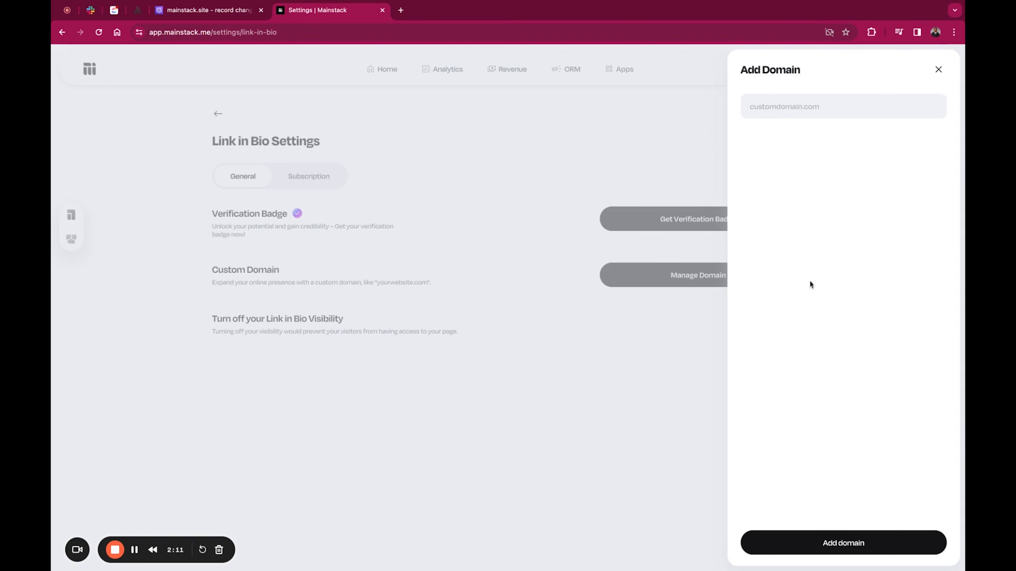
left_click(781, 111)
type("mainstack.site")
left_click(834, 455)
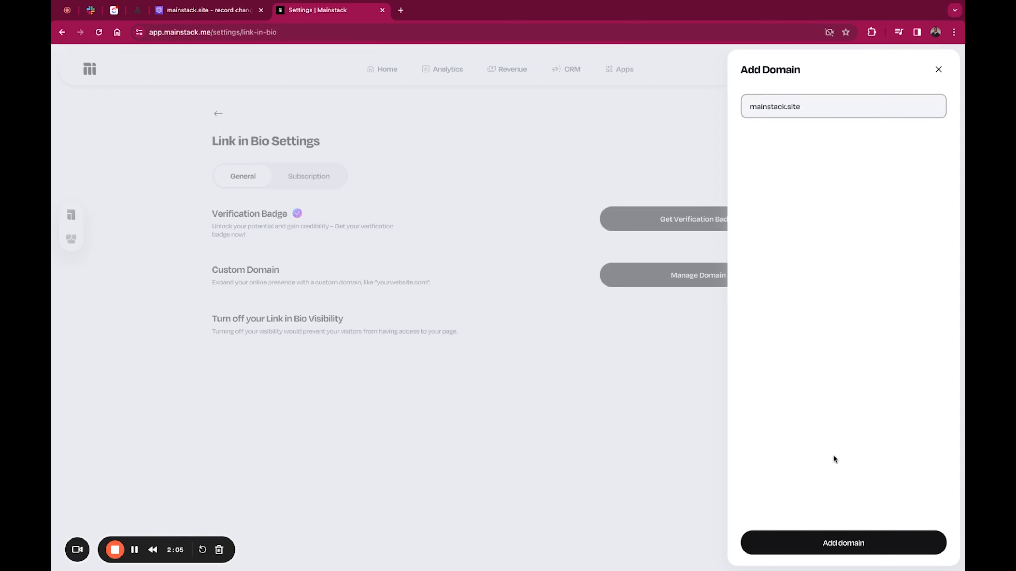
left_click(840, 543)
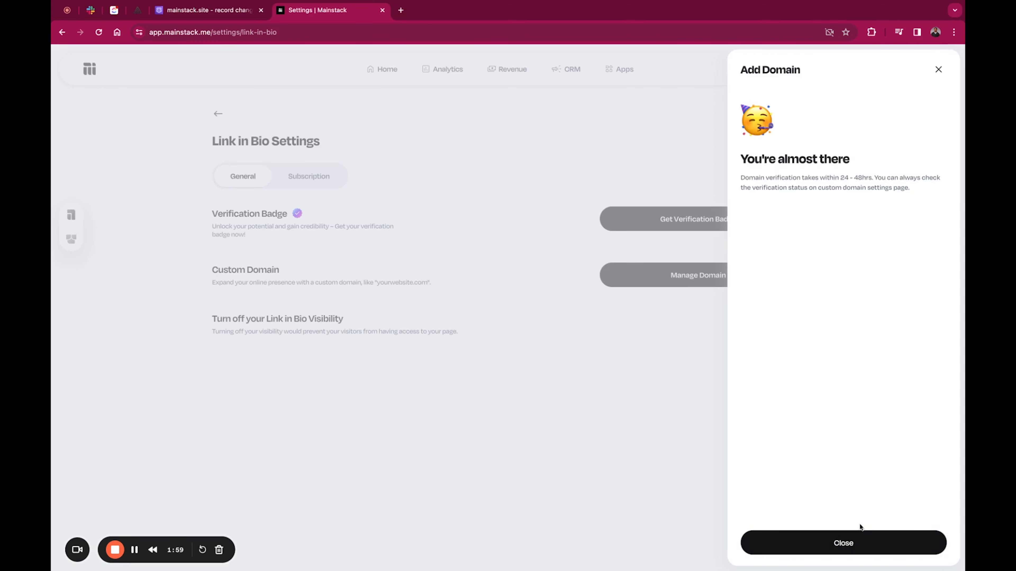
left_click(852, 543)
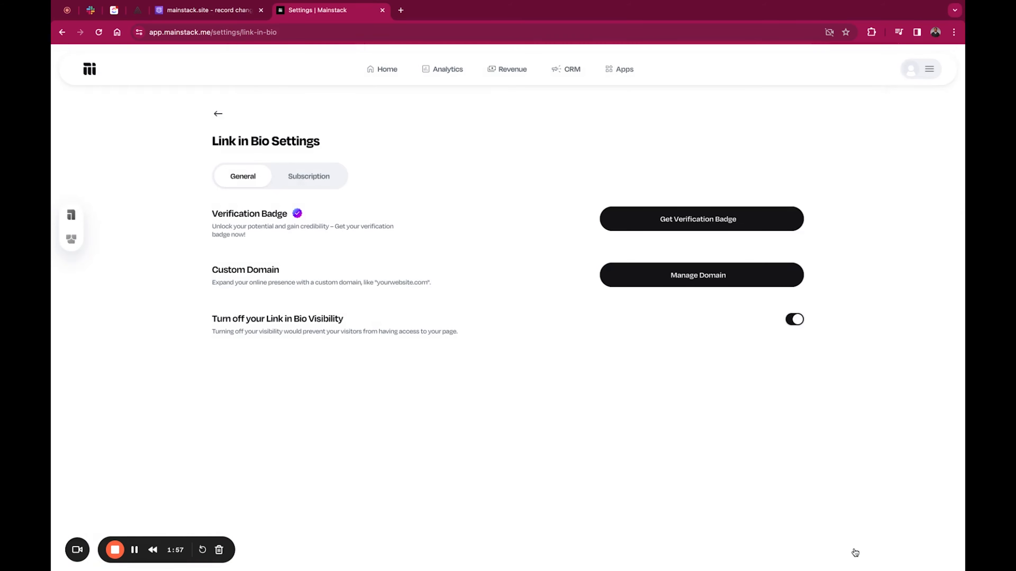
Step: Check the verification details of the mainstack.site custom domain in the domain management list, and close them
left_click(712, 281)
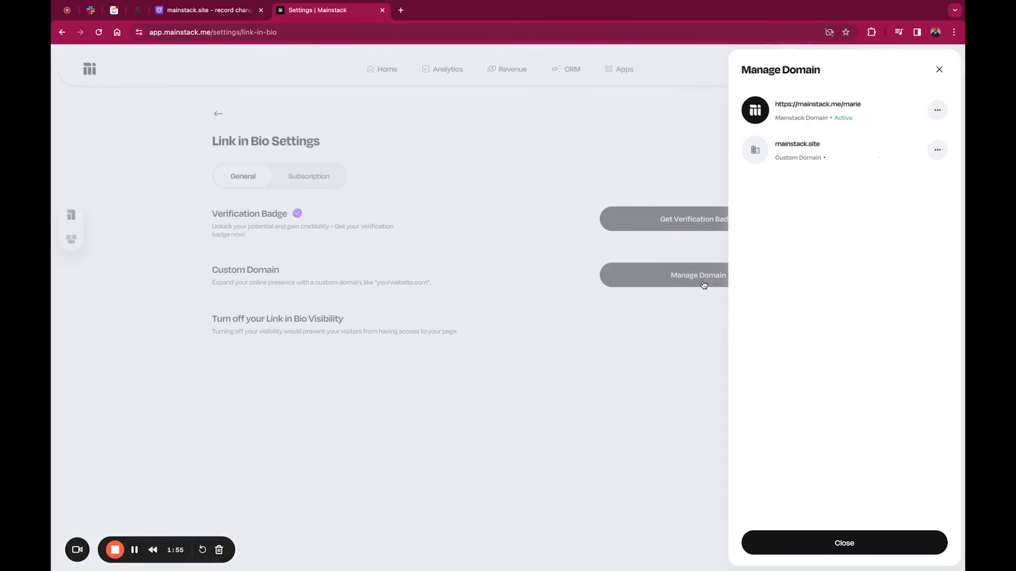
left_click(936, 152)
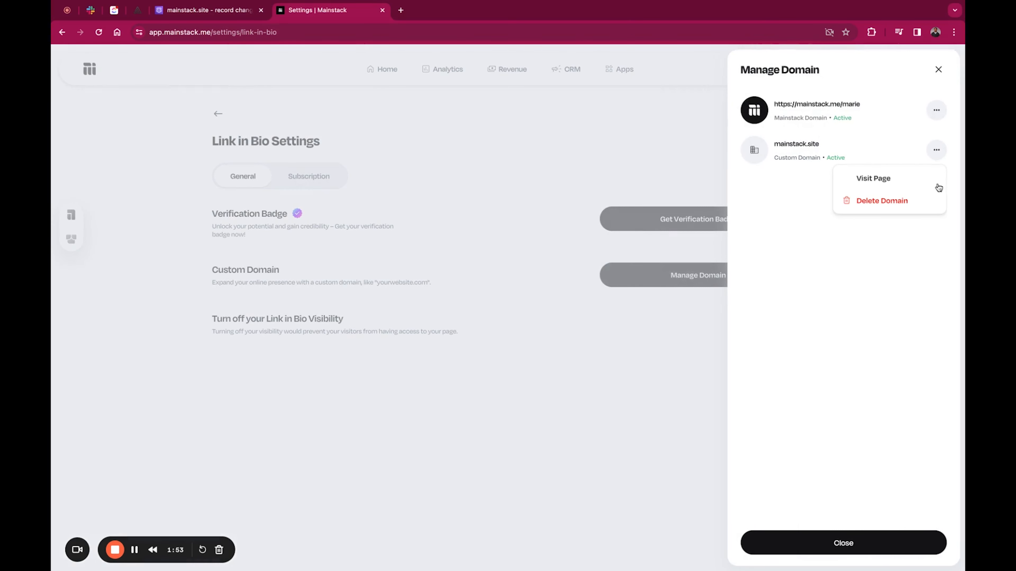
left_click(844, 181)
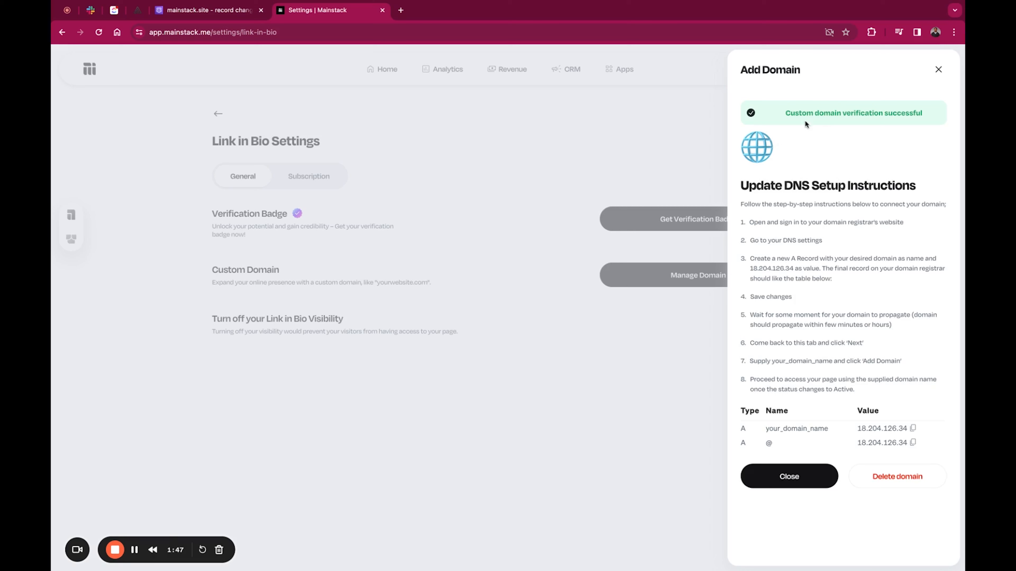
left_click(794, 479)
Step: Visit the live page of the mainstack.site custom domain from the domain management list
left_click(755, 279)
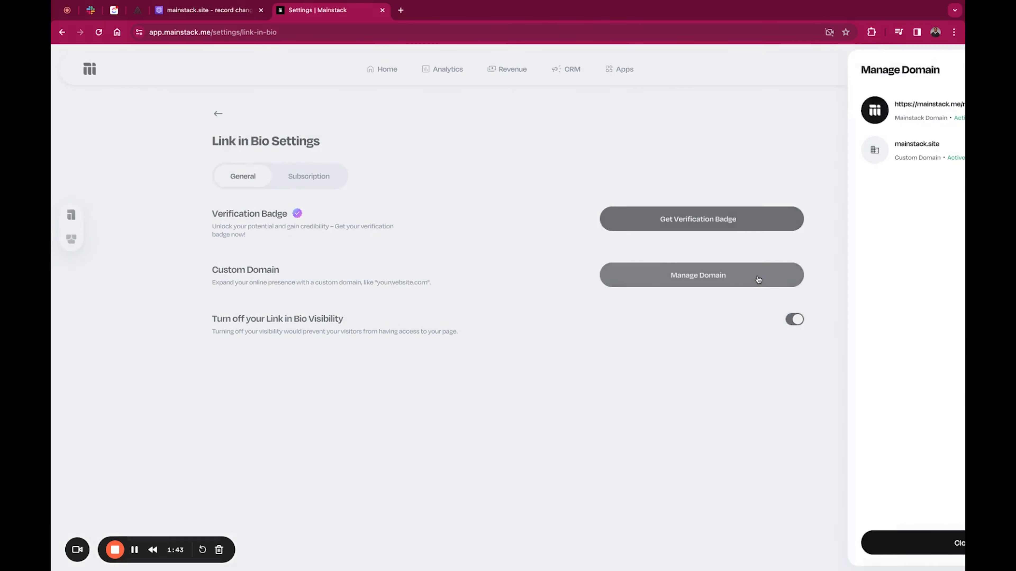
left_click(935, 155)
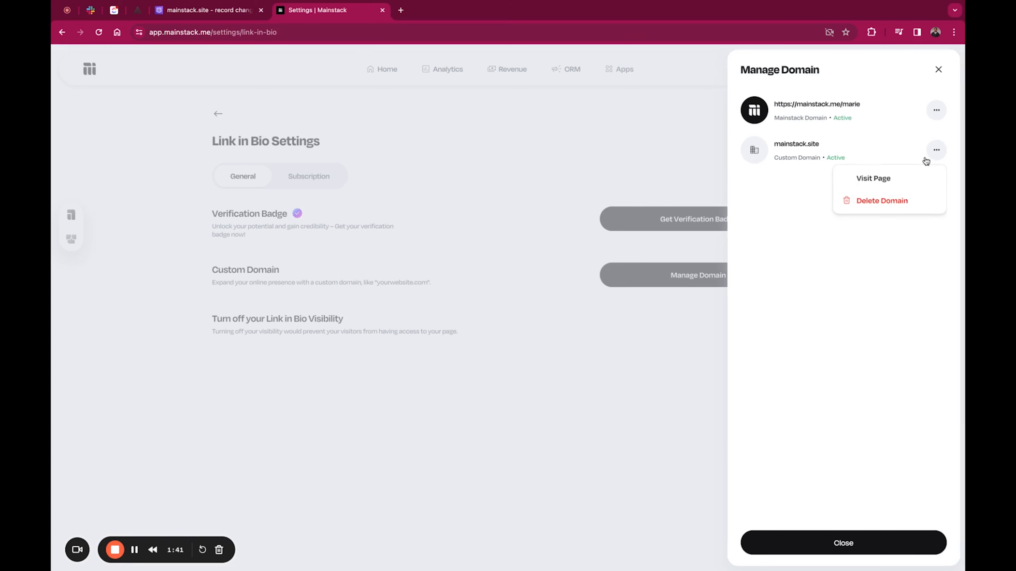
left_click(880, 177)
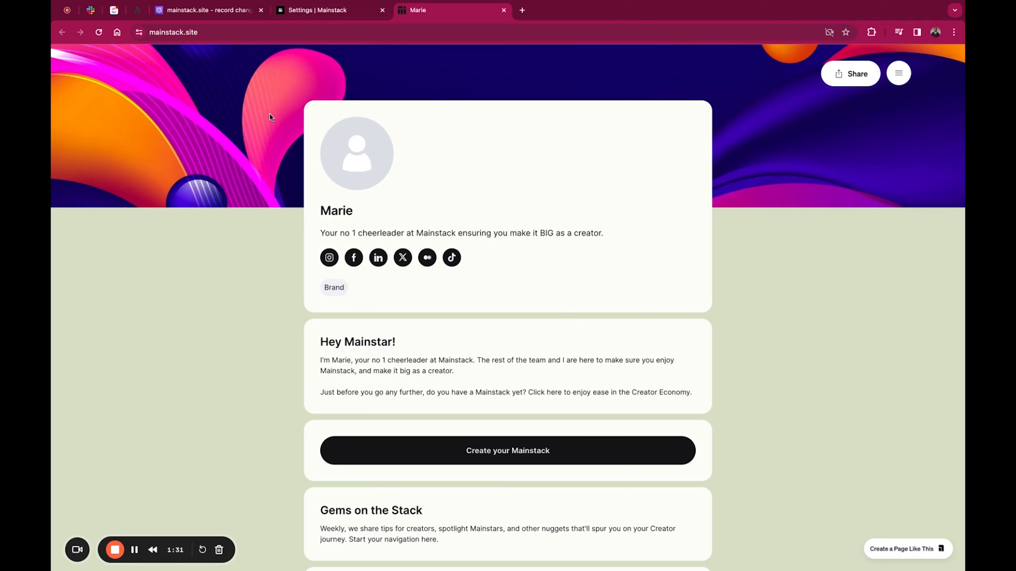
Step: Return to the Mainstack settings, open the Link in Bio editor and look through the page preview
left_click(301, 15)
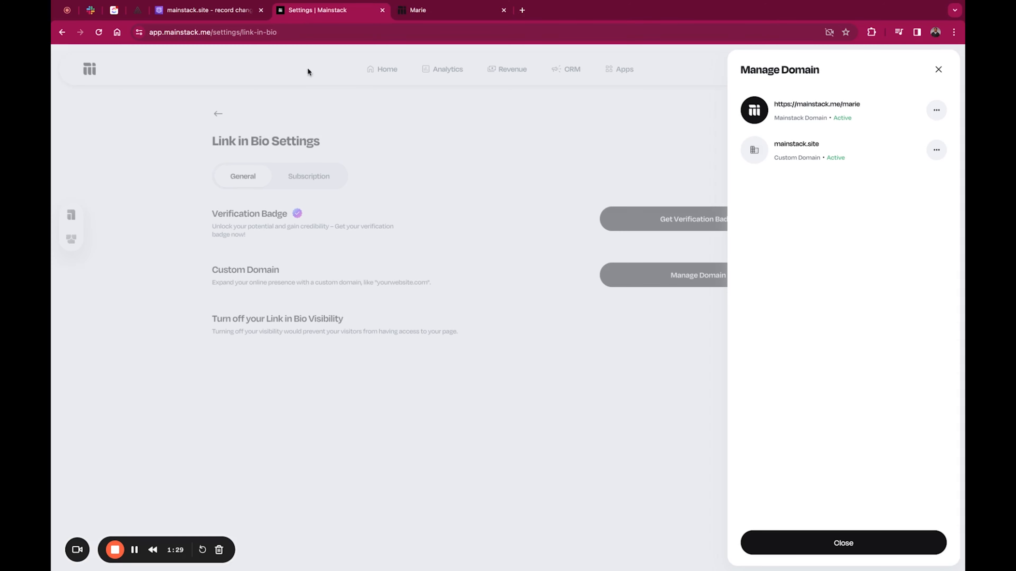
left_click(160, 127)
left_click(79, 214)
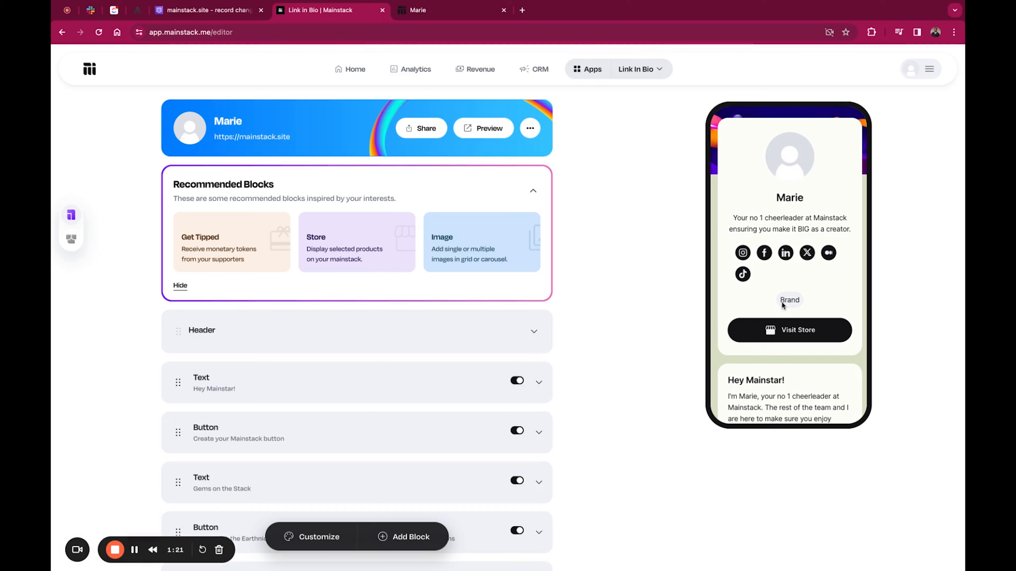
scroll(782, 303, "down", 15)
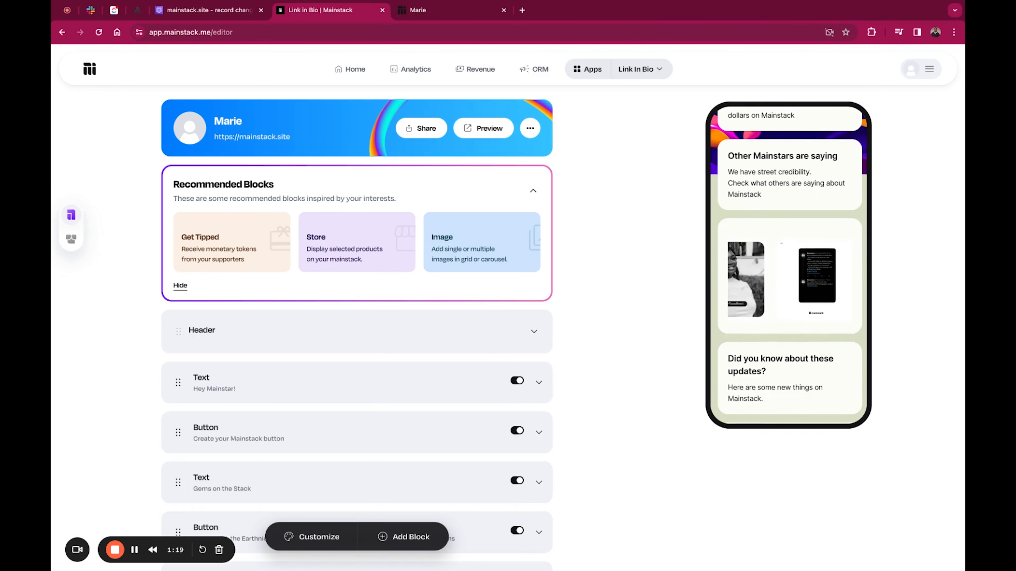
scroll(507, 367, "down", 8)
scroll(565, 367, "up", 8)
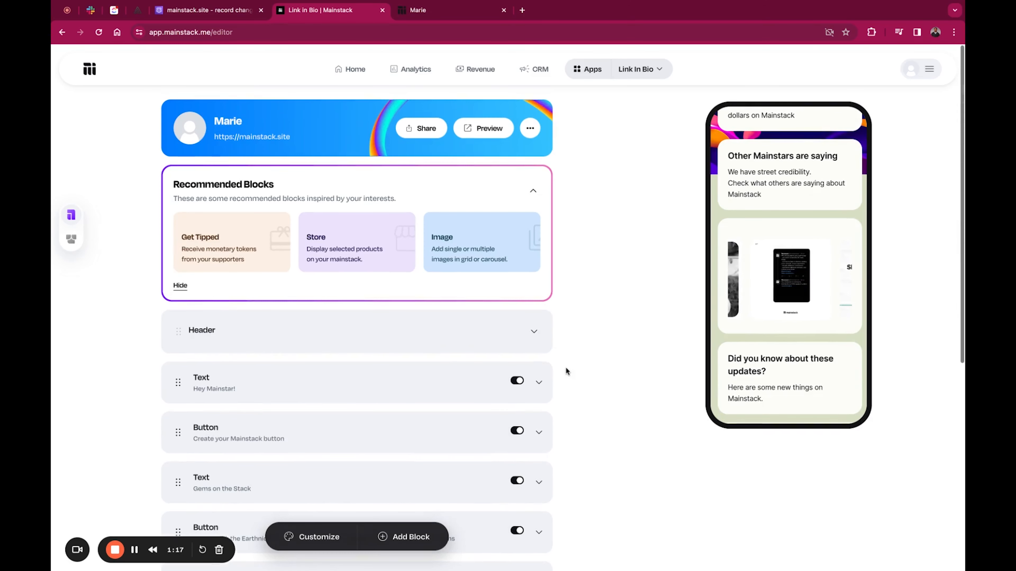